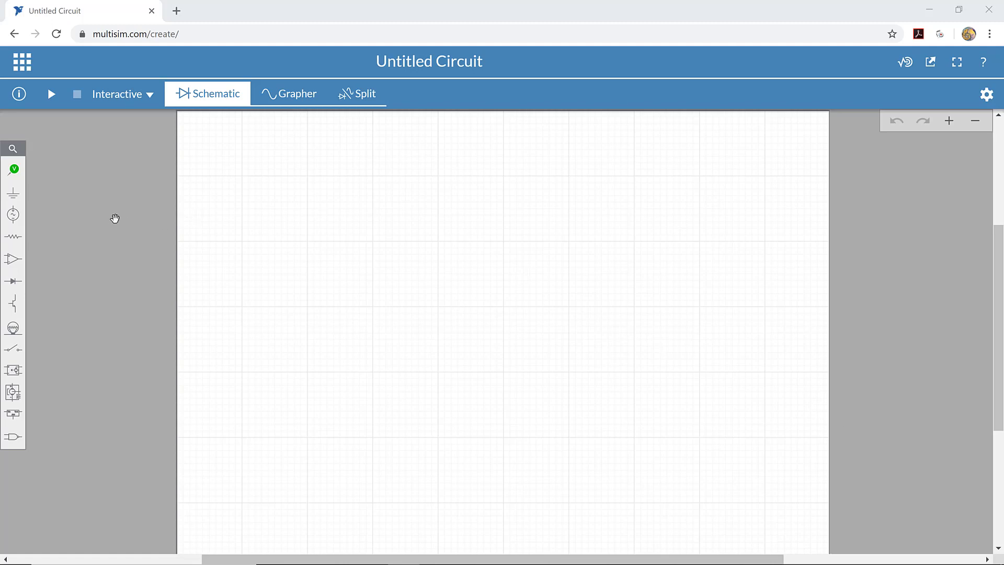
Step: Place a Triangular Voltage source V1 (5V, 1ms) from Sources onto the empty canvas
click(15, 218)
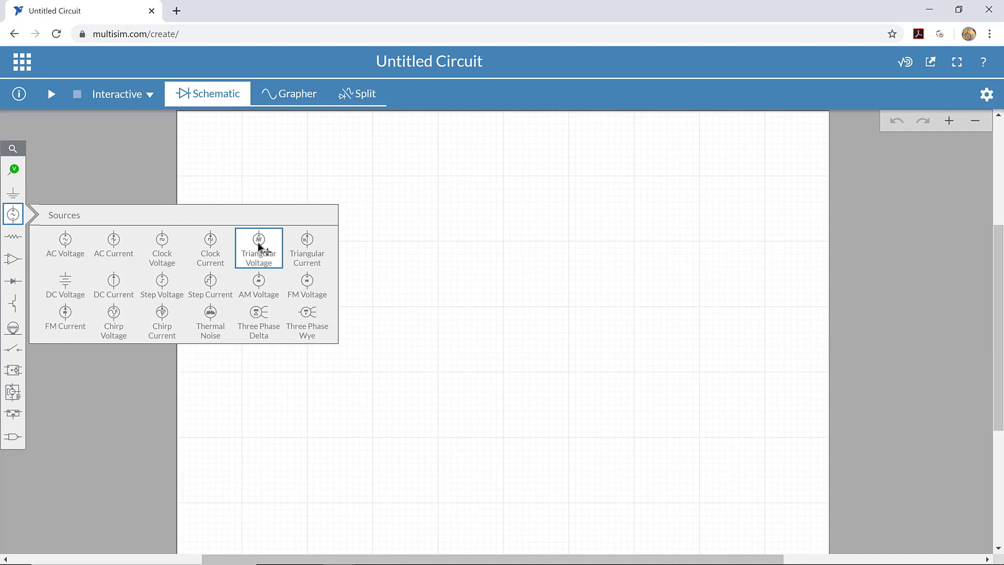
click(258, 244)
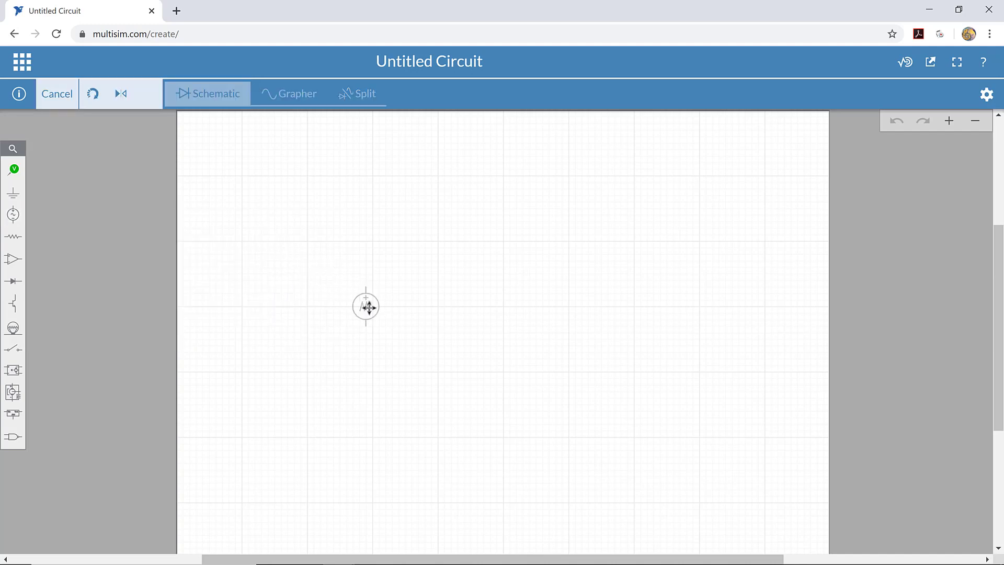
click(375, 313)
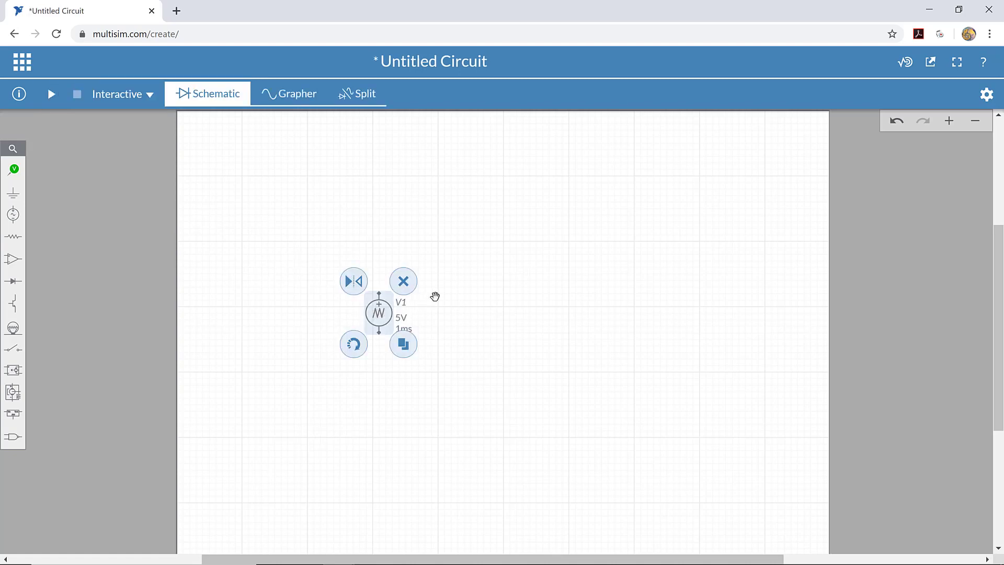
click(444, 283)
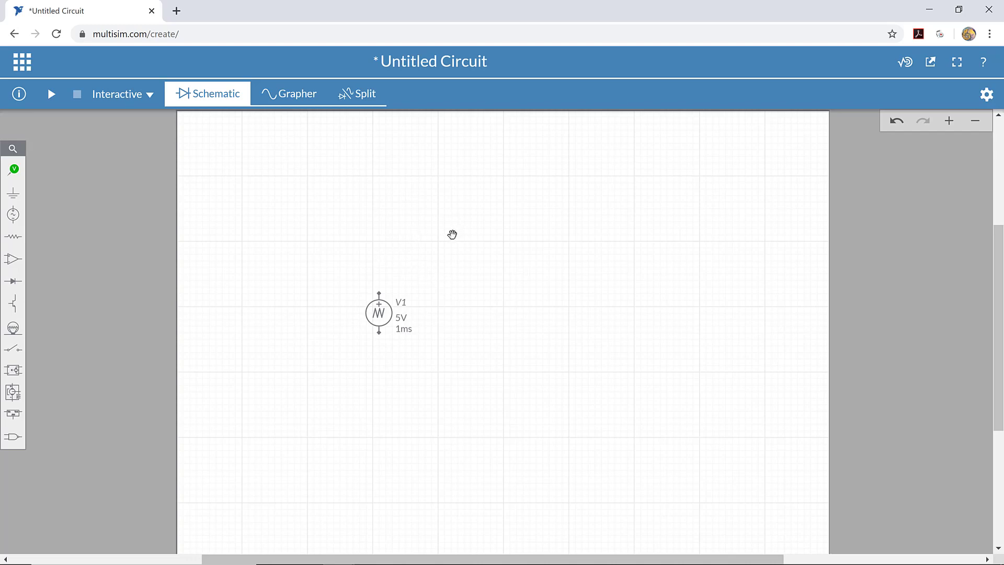
Step: Place a 1kΩ resistor R1 to the right of V1 and rotate it vertical
click(15, 243)
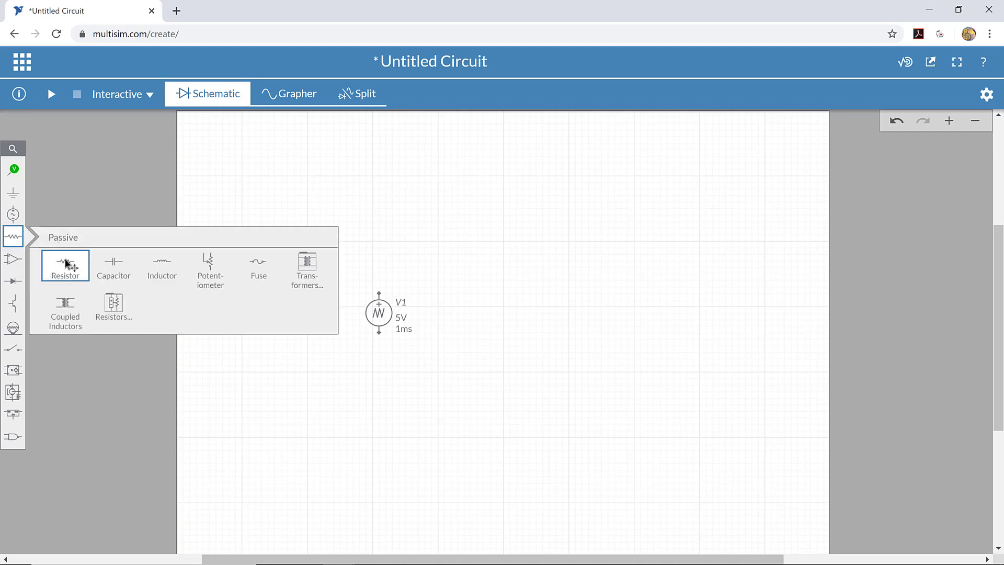
click(66, 260)
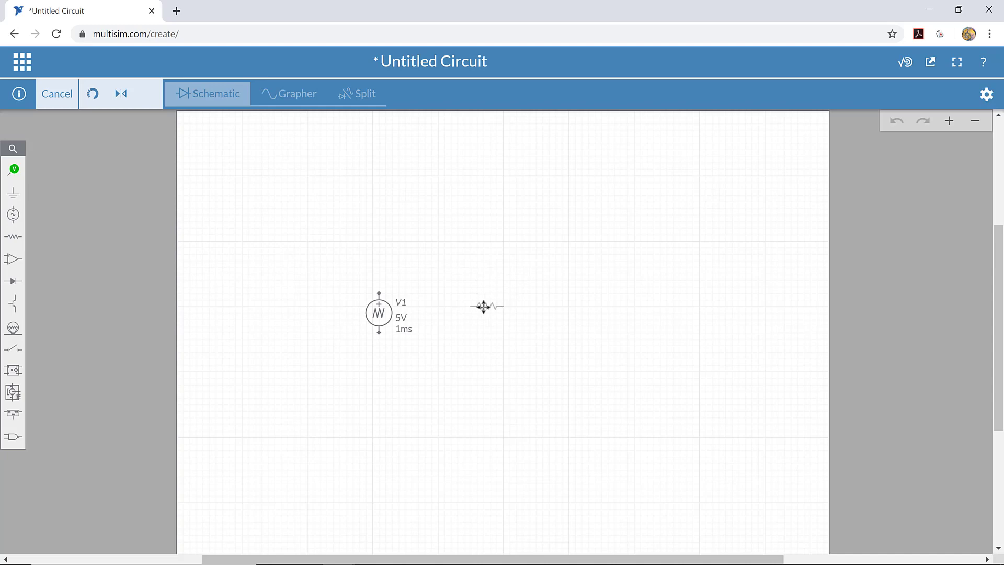
click(482, 305)
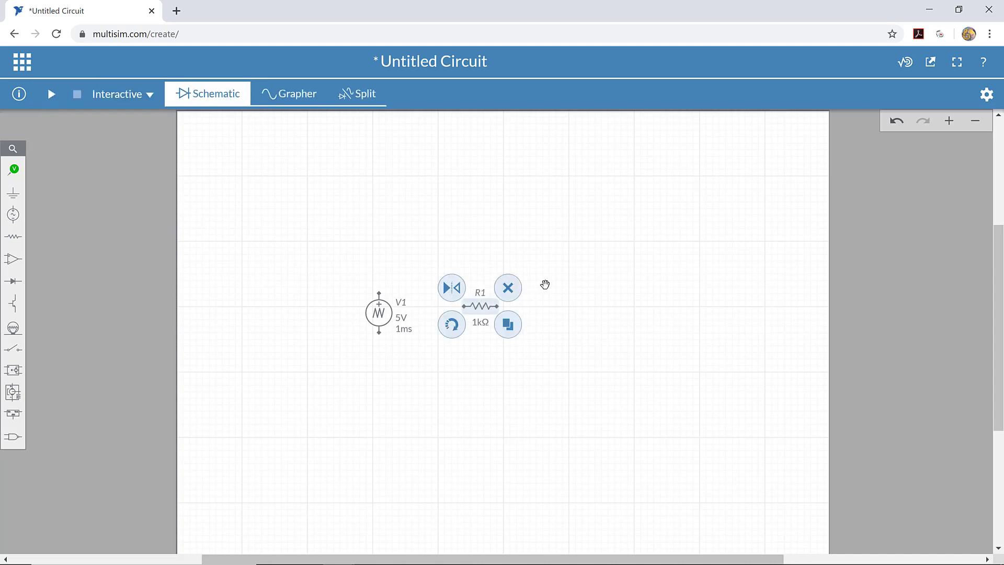
click(454, 325)
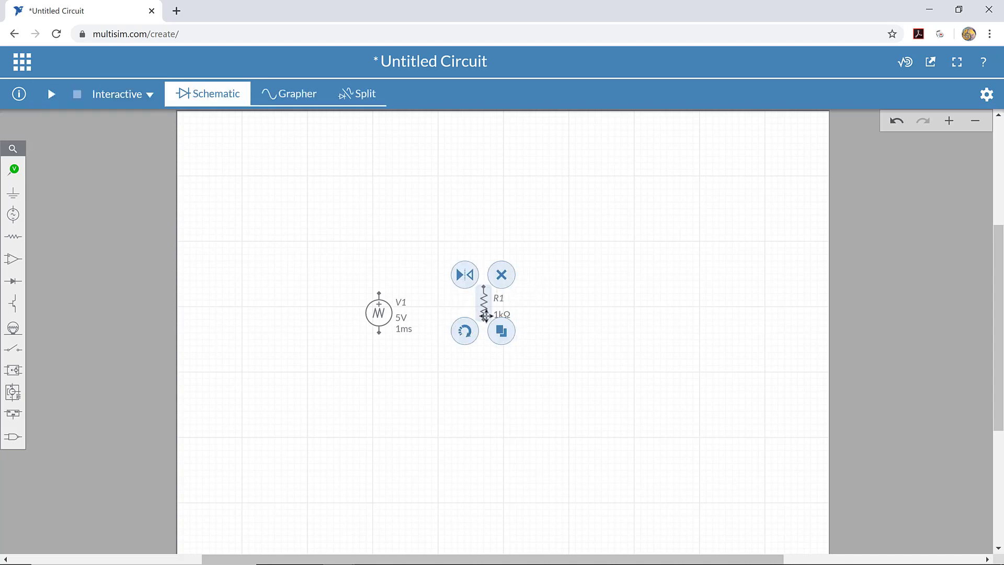
mouse_move(484, 313)
mouse_down()
mouse_move(489, 321)
mouse_move(484, 311)
mouse_up()
click(395, 269)
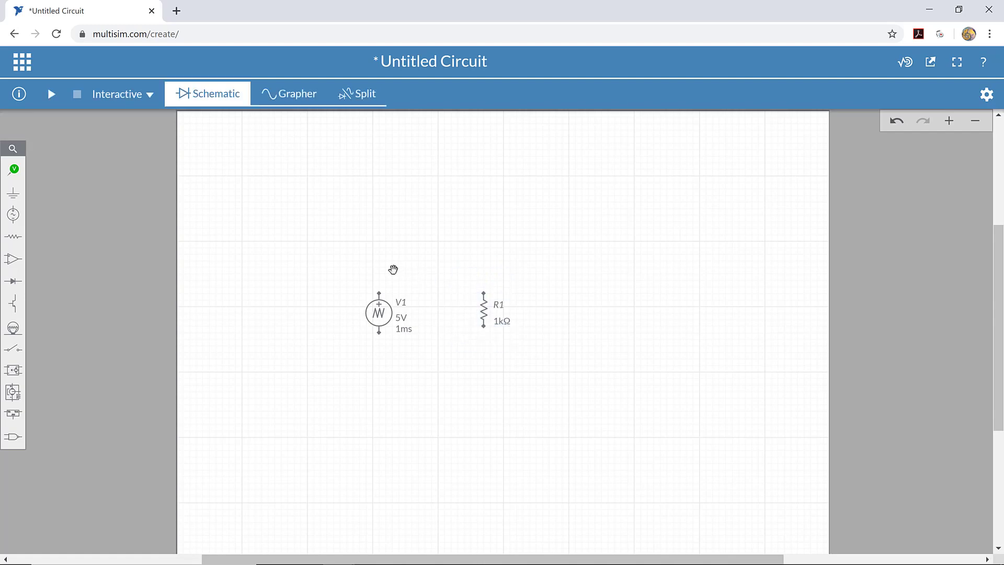
Step: Wire V1's top terminal to R1's top and R1's bottom to V1's bottom
click(379, 292)
click(394, 267)
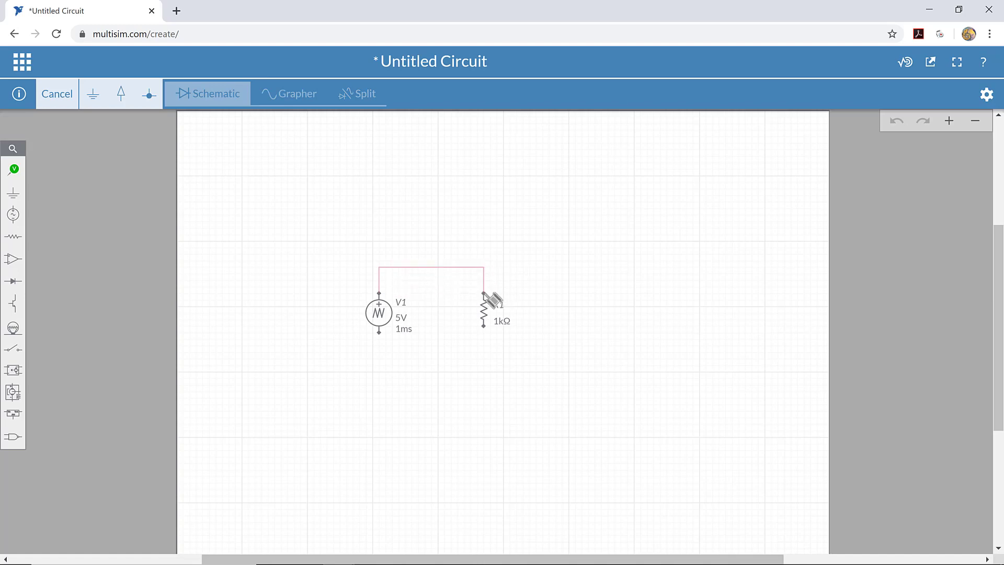
click(483, 292)
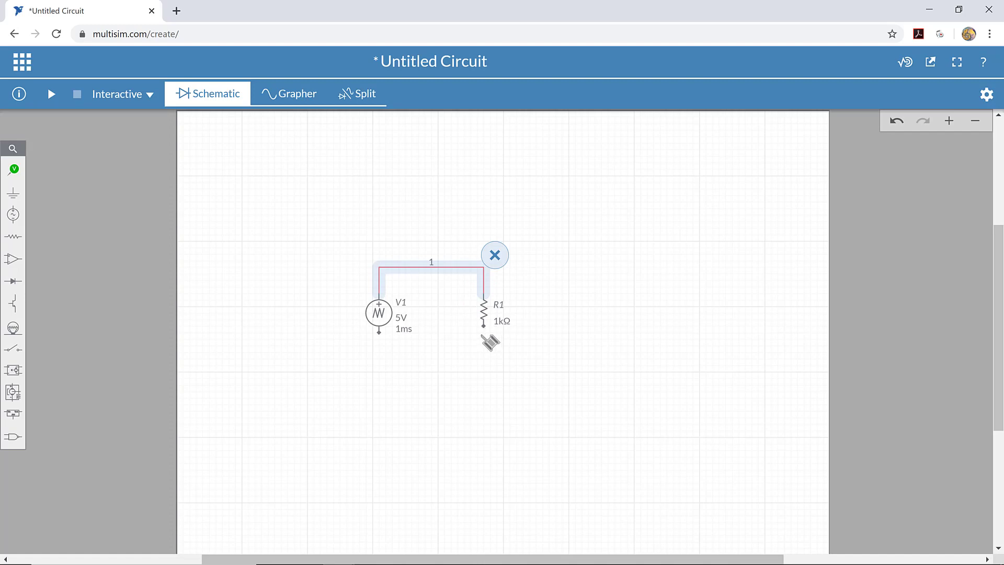
click(483, 326)
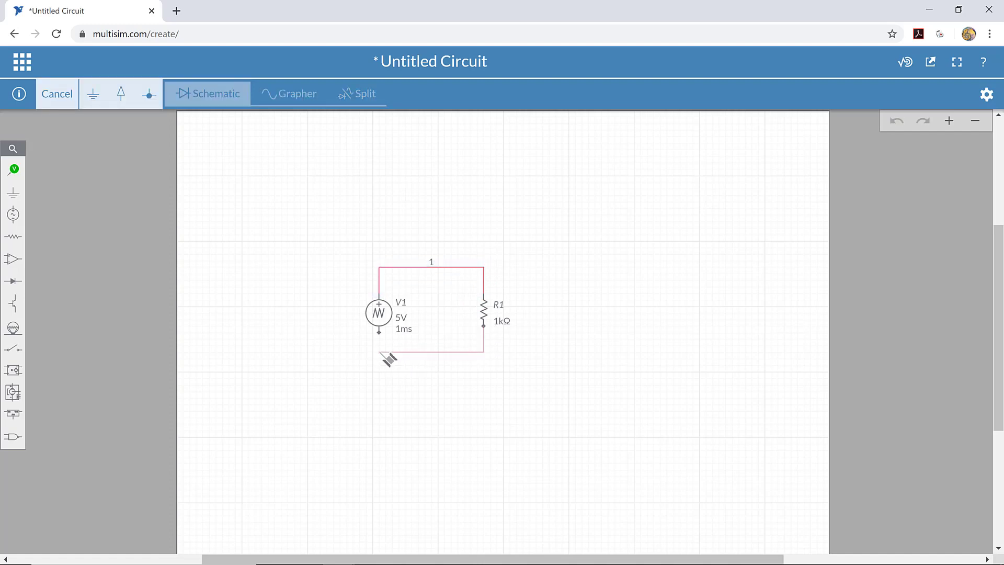
click(379, 331)
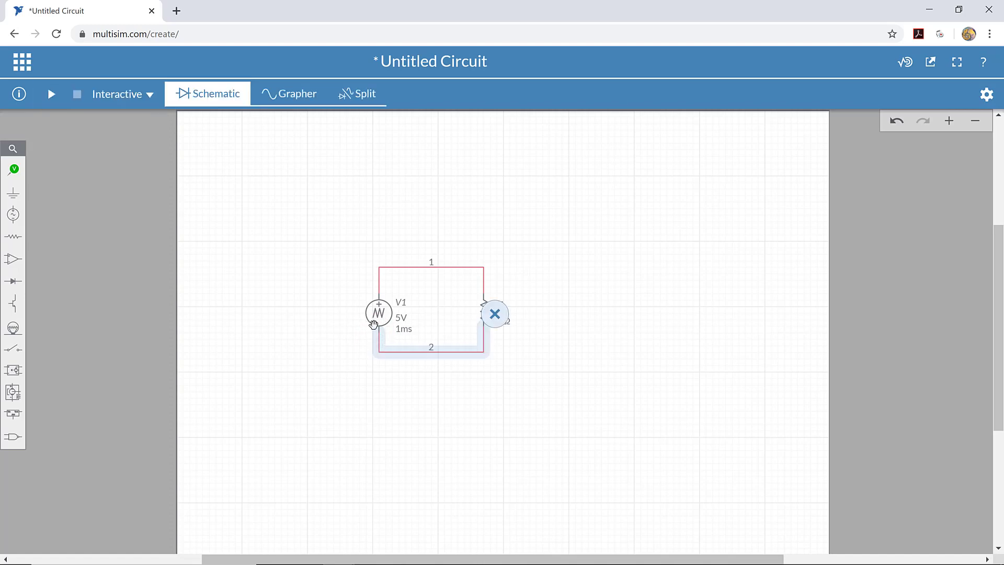
click(522, 255)
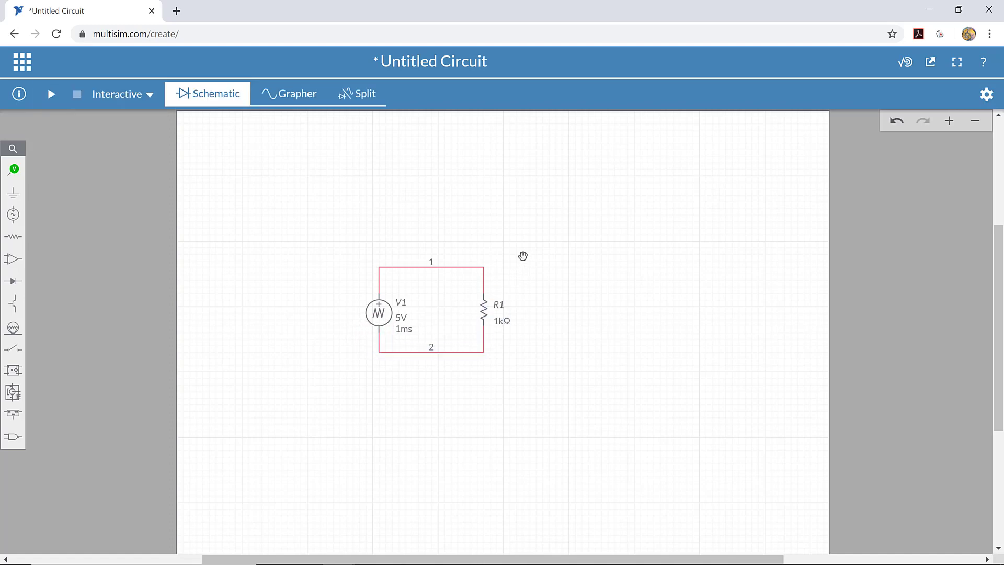
Step: Place a Ground symbol below V1 and attach it to the bottom wire
click(14, 196)
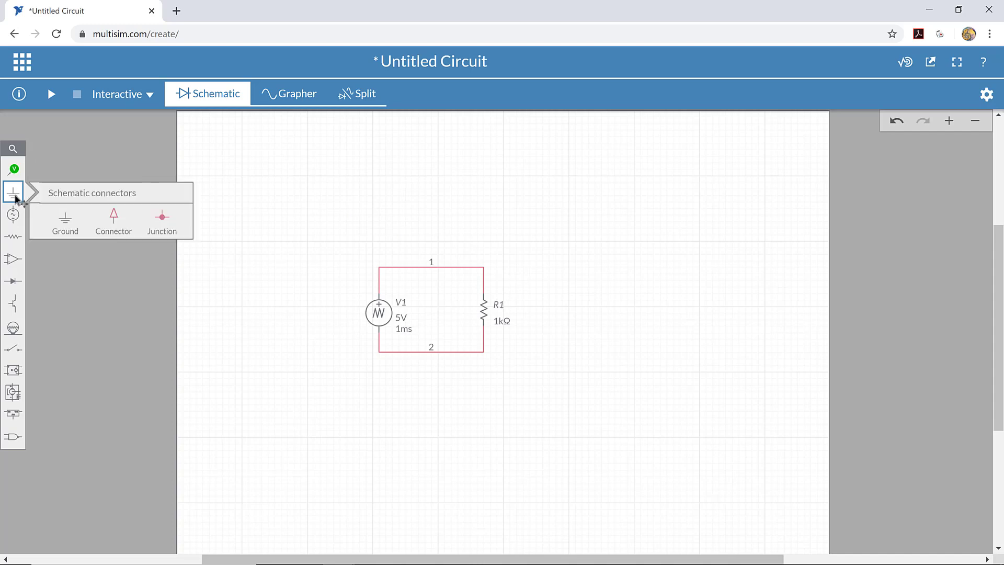
click(129, 234)
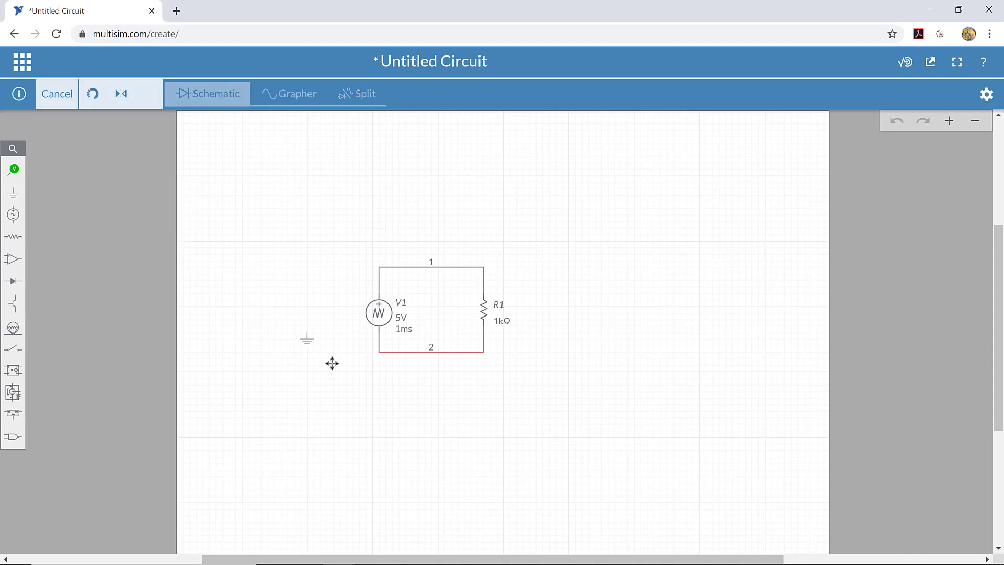
click(381, 372)
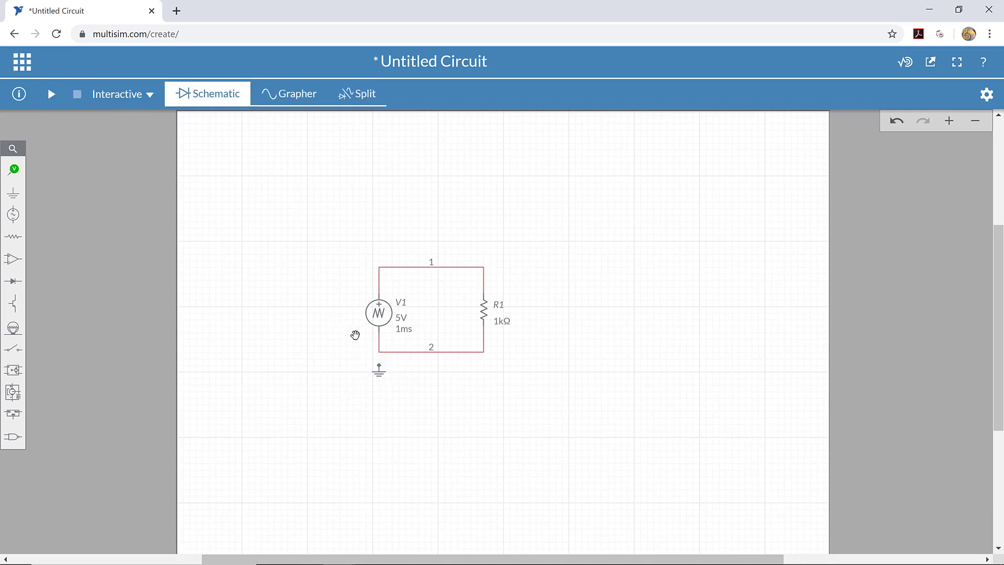
drag(384, 372, 386, 353)
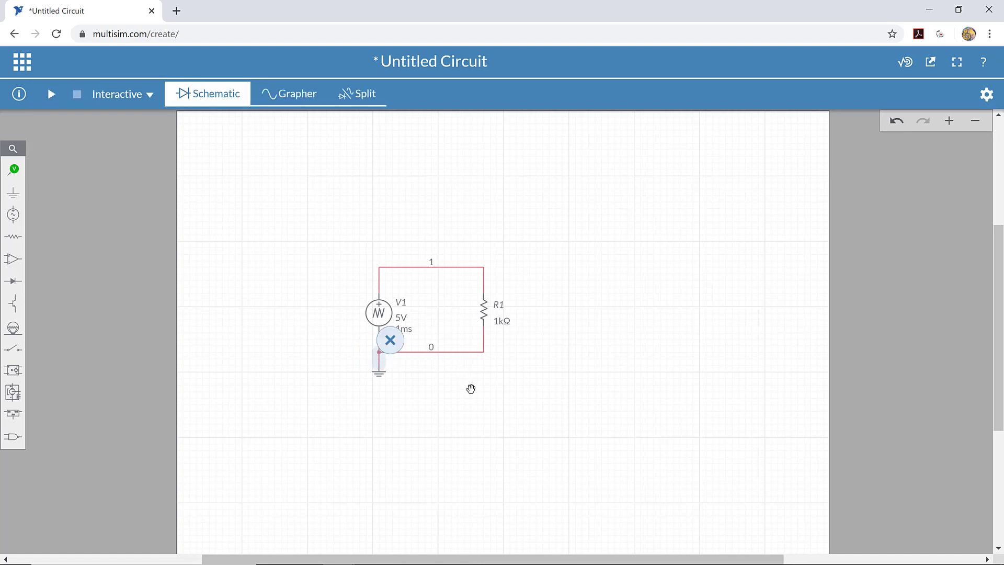
click(469, 389)
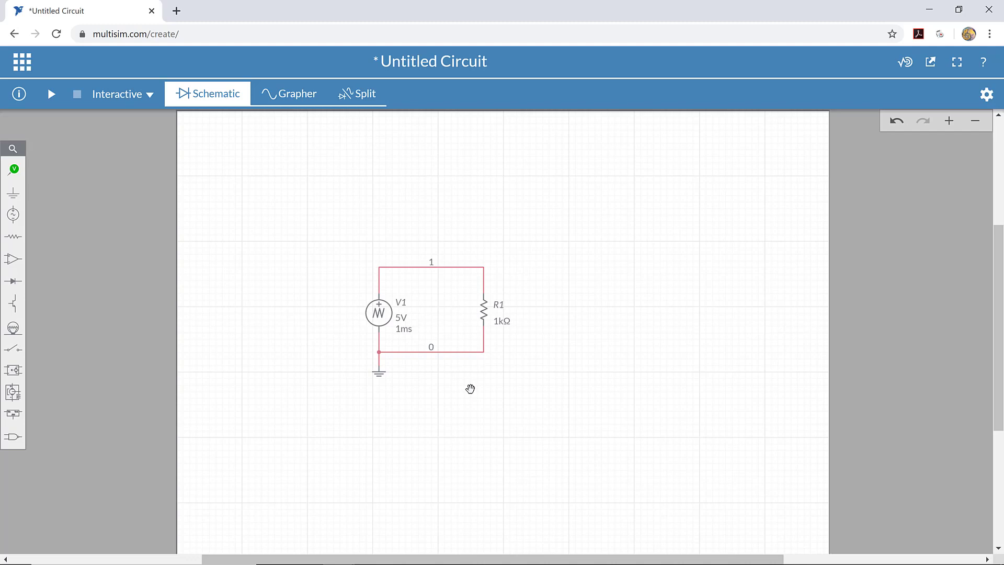
click(49, 96)
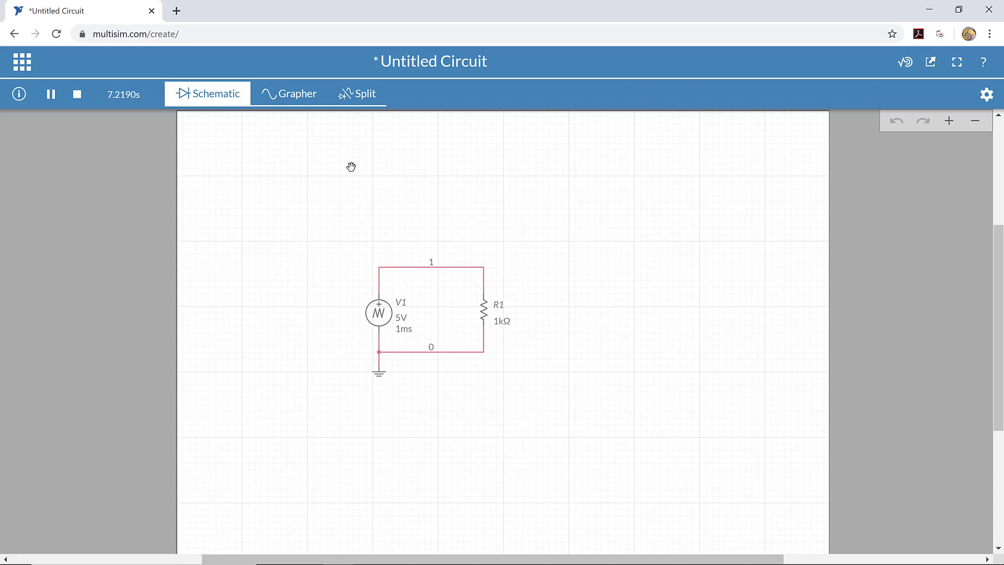
click(78, 95)
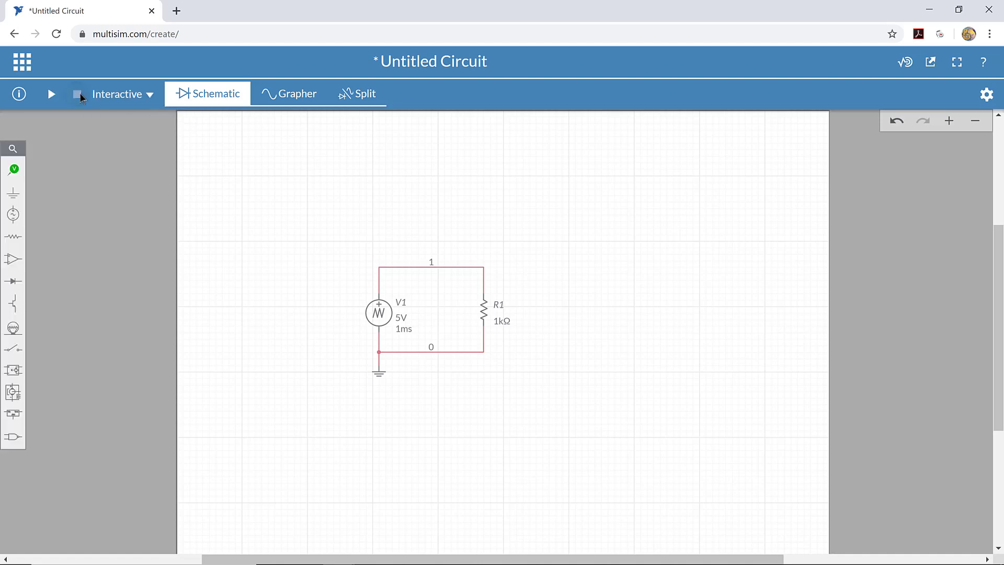
Step: Place voltage probe PR1 on the top-right wire at R1's top, reading 2.5000V
click(17, 169)
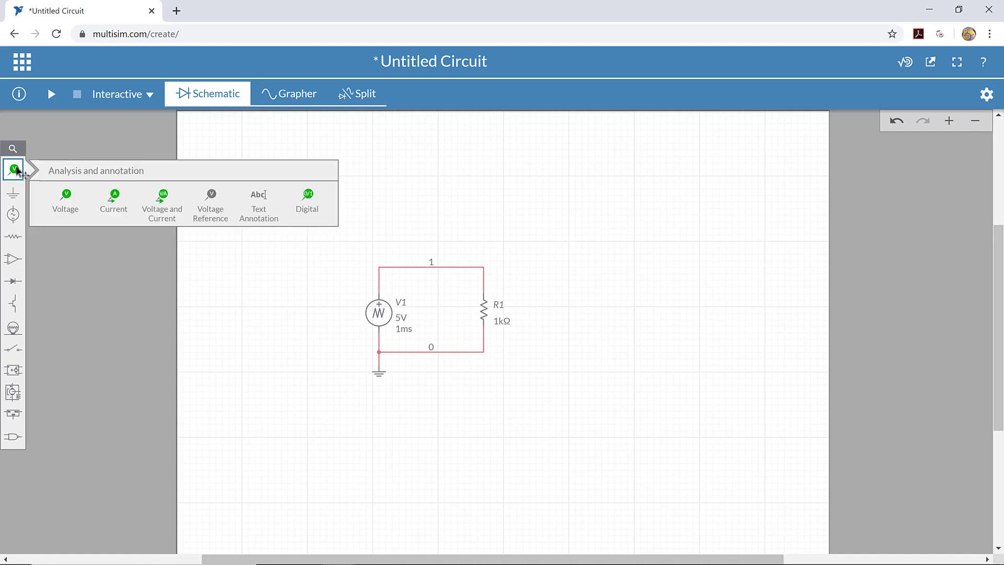
click(69, 197)
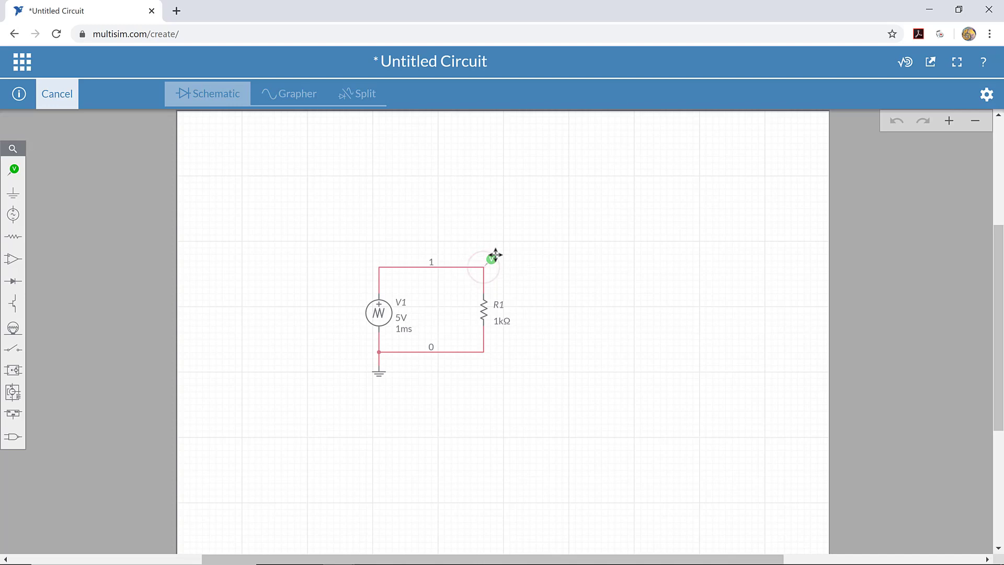
click(494, 256)
click(611, 206)
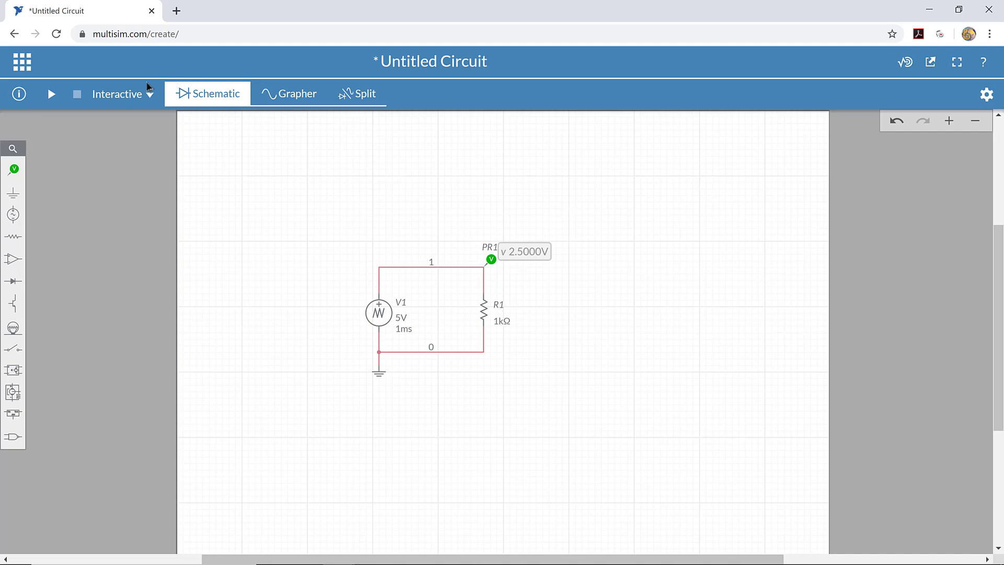
Step: Run the simulation and view PR1's V(1) 0–5 V triangle wave in the Grapher
click(52, 94)
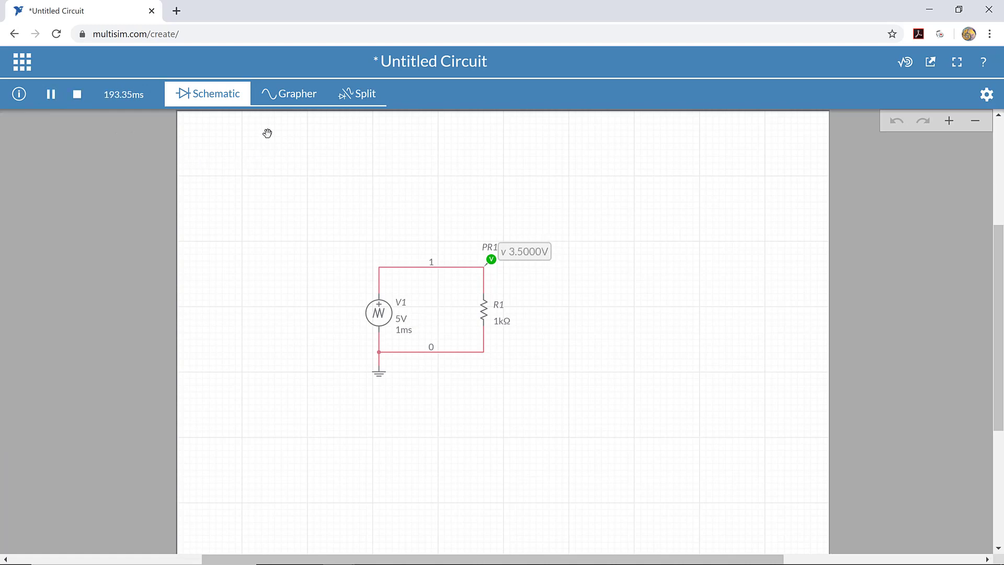
click(294, 98)
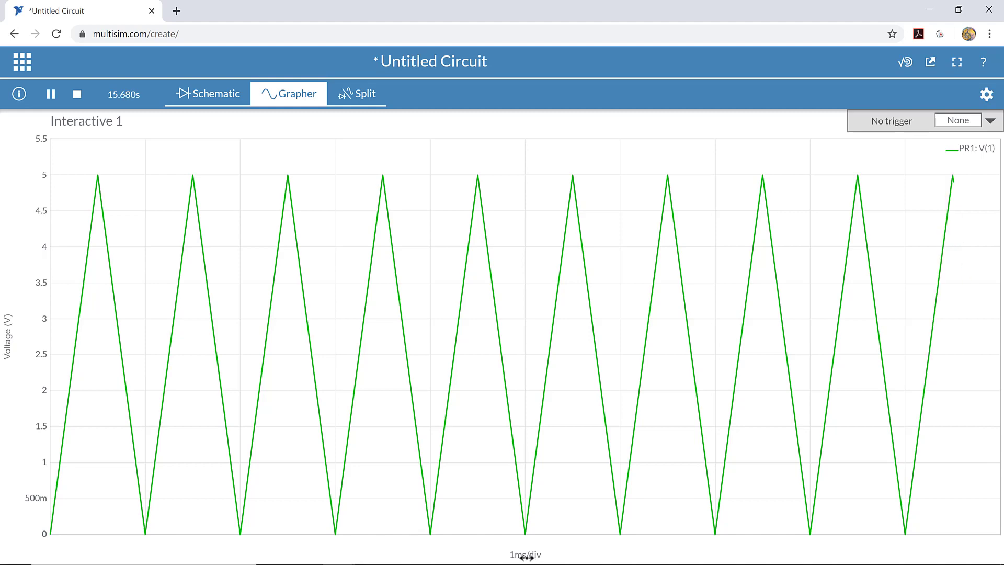
mouse_move(531, 492)
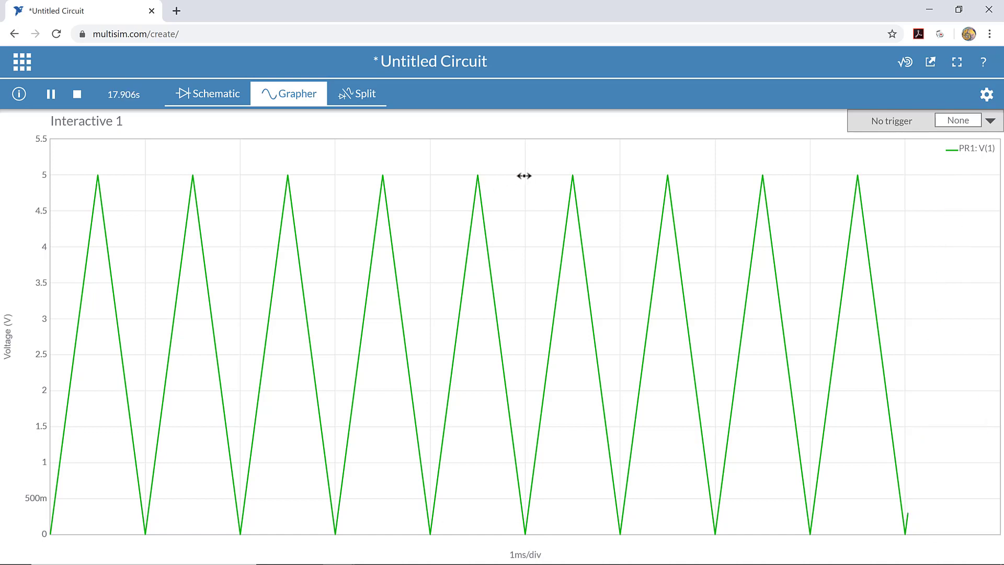
mouse_move(432, 353)
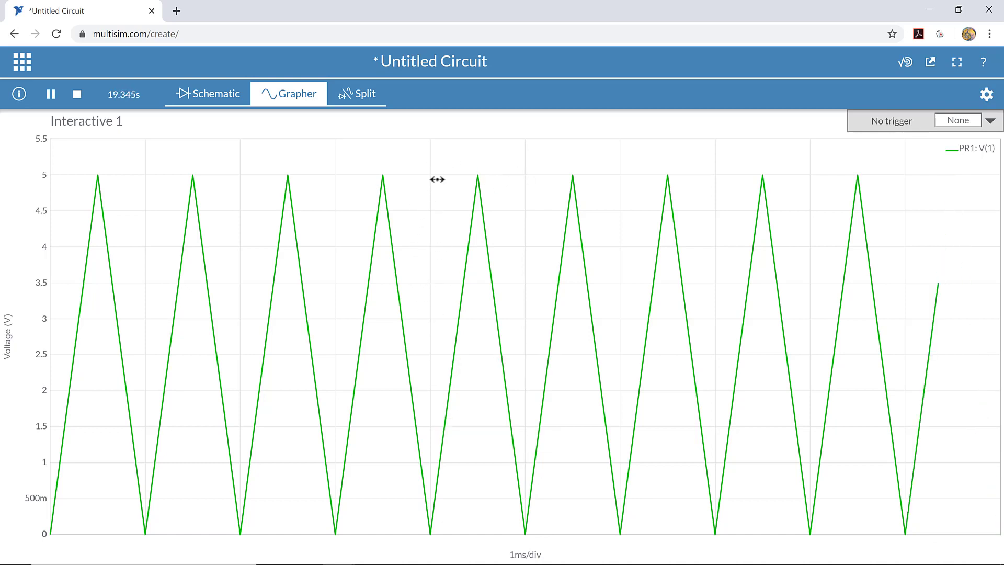
mouse_move(482, 199)
mouse_move(514, 473)
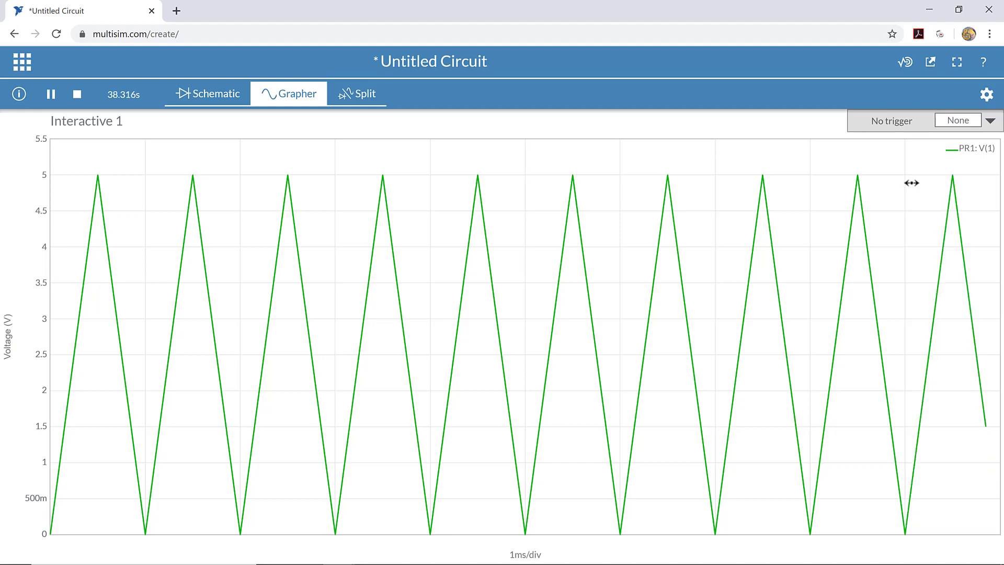
Step: Set the Grapher trigger to Normal and bring up the configuration pane's Axes section
click(990, 122)
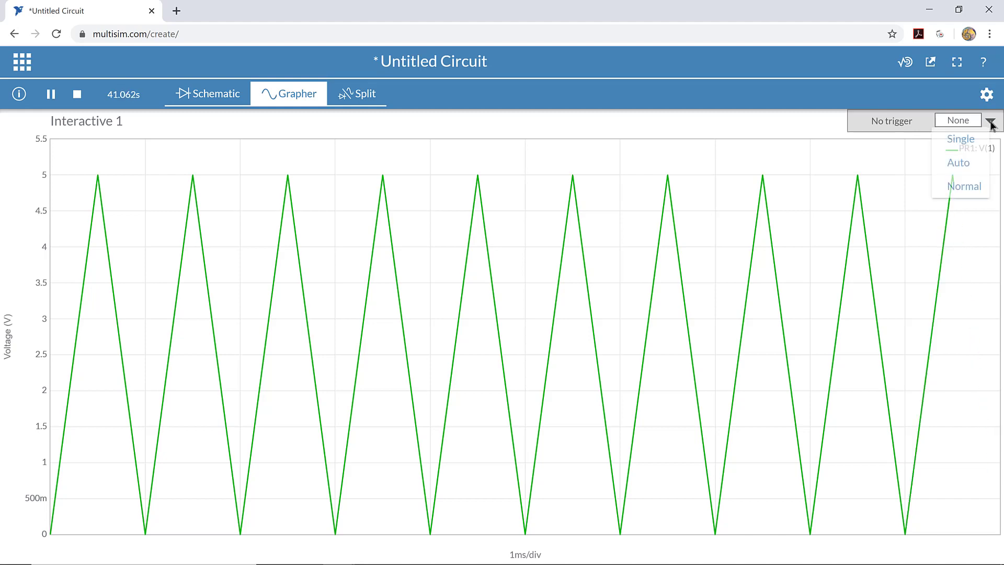
click(977, 189)
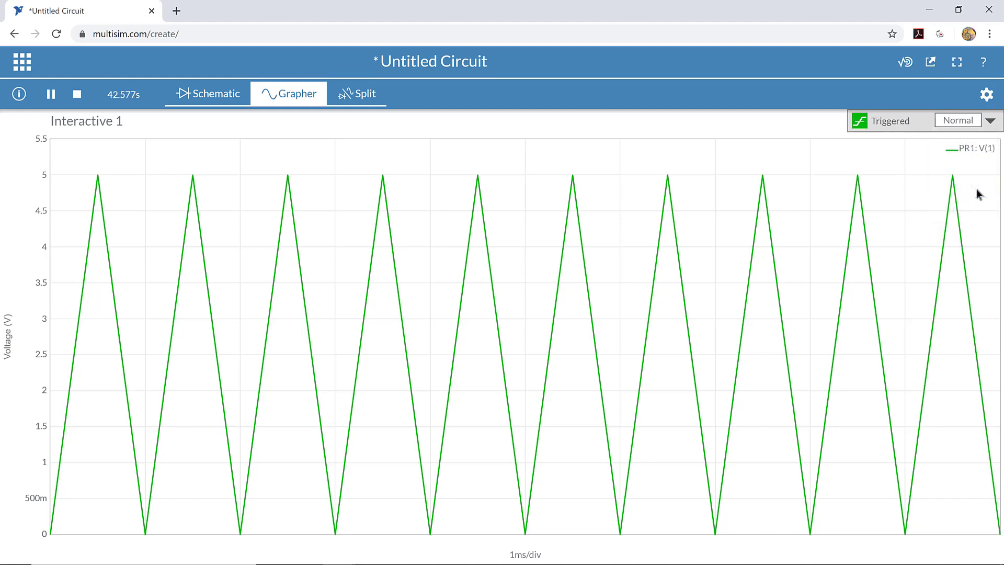
click(986, 95)
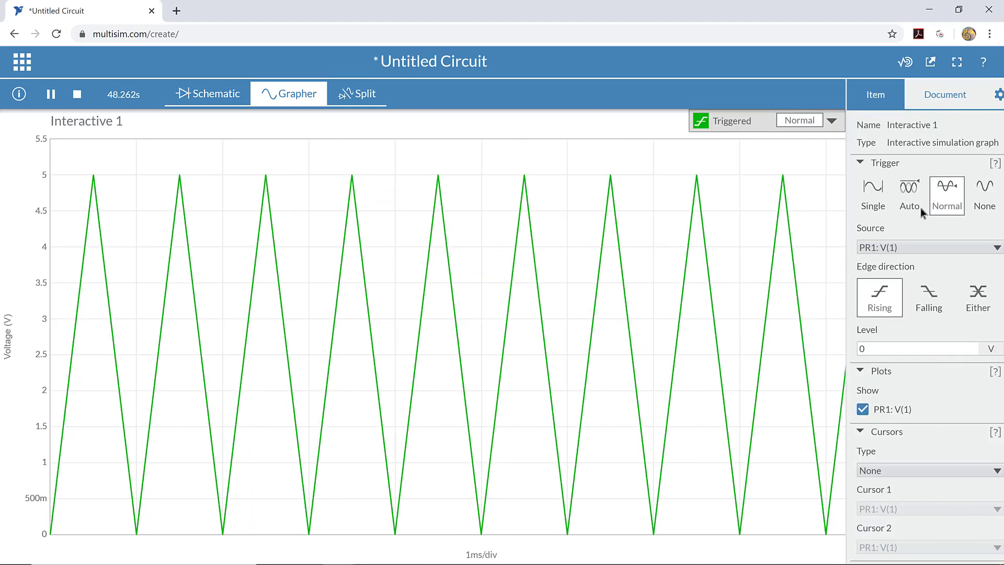
click(919, 209)
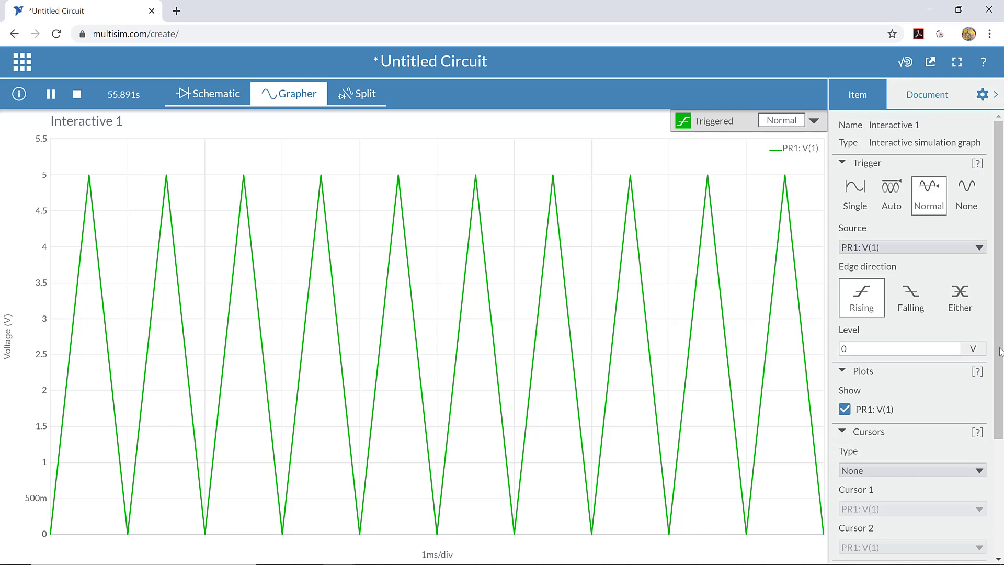
drag(1000, 351, 1000, 475)
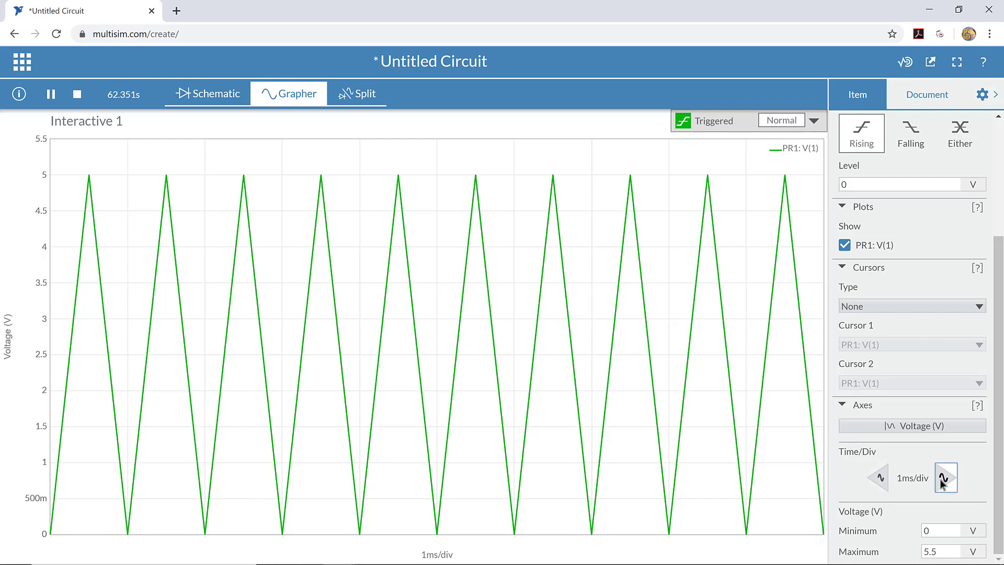
Step: Step the Time/Div setting through several scales, settling on 2ms/div
click(879, 478)
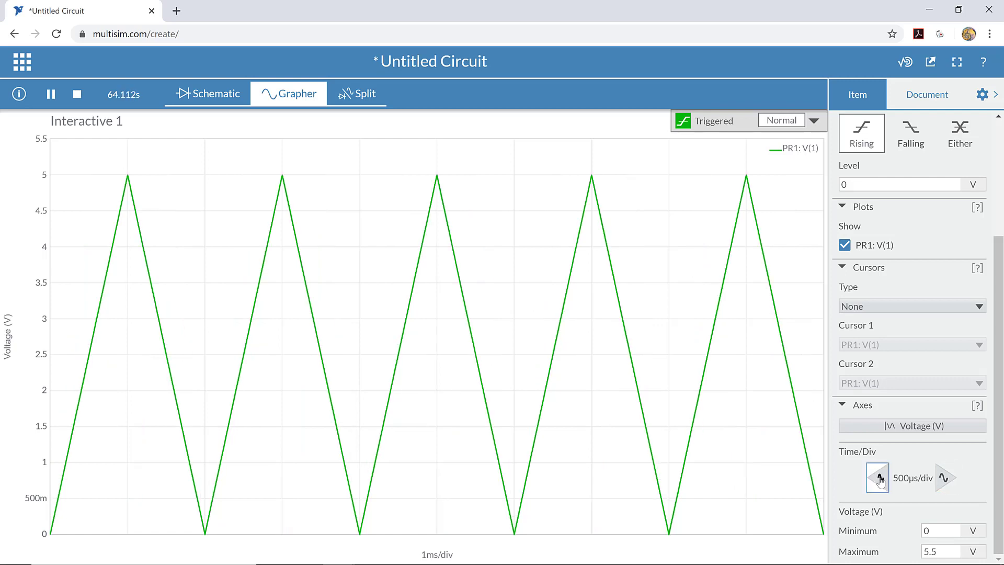
click(880, 479)
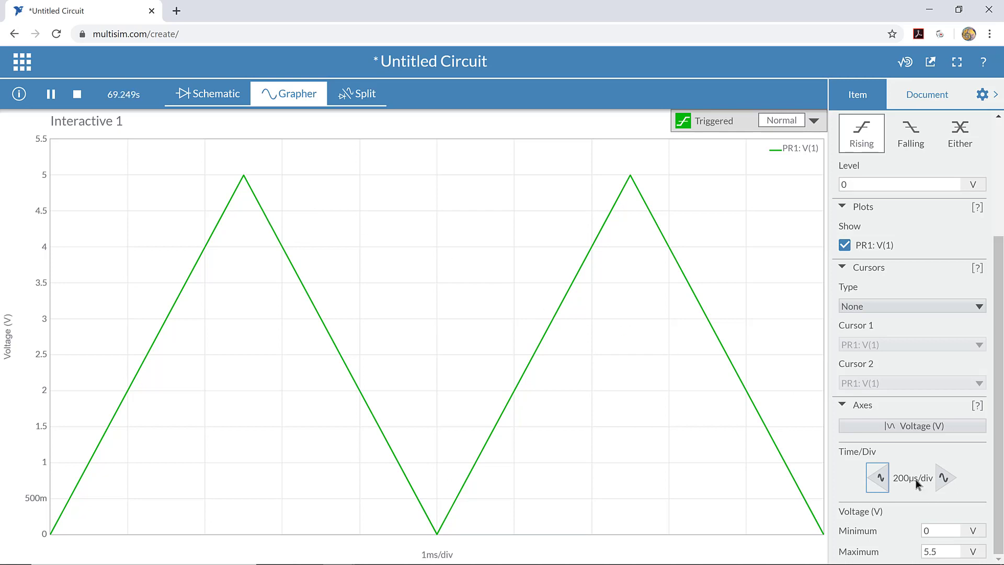
click(946, 478)
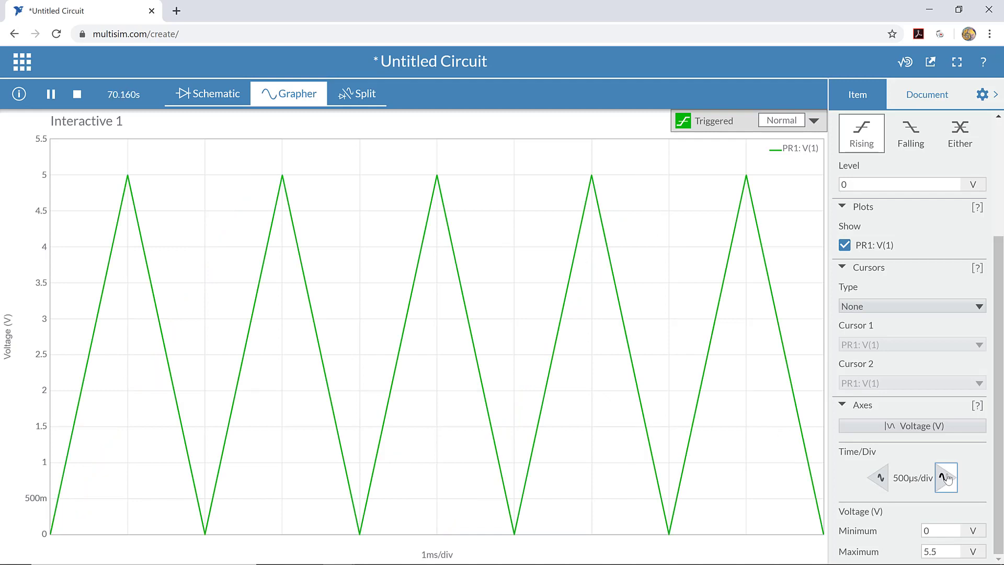
click(945, 478)
click(946, 478)
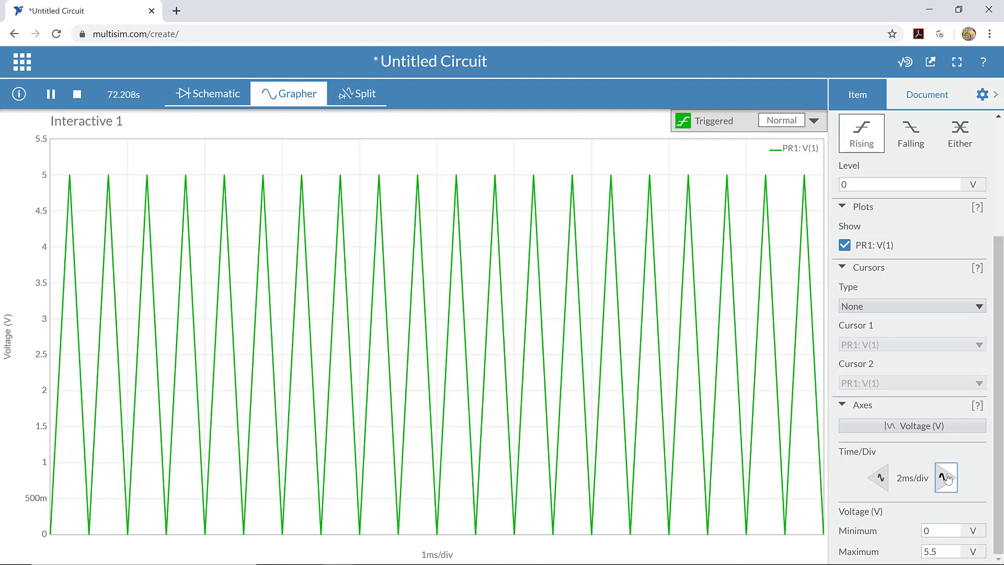
click(946, 478)
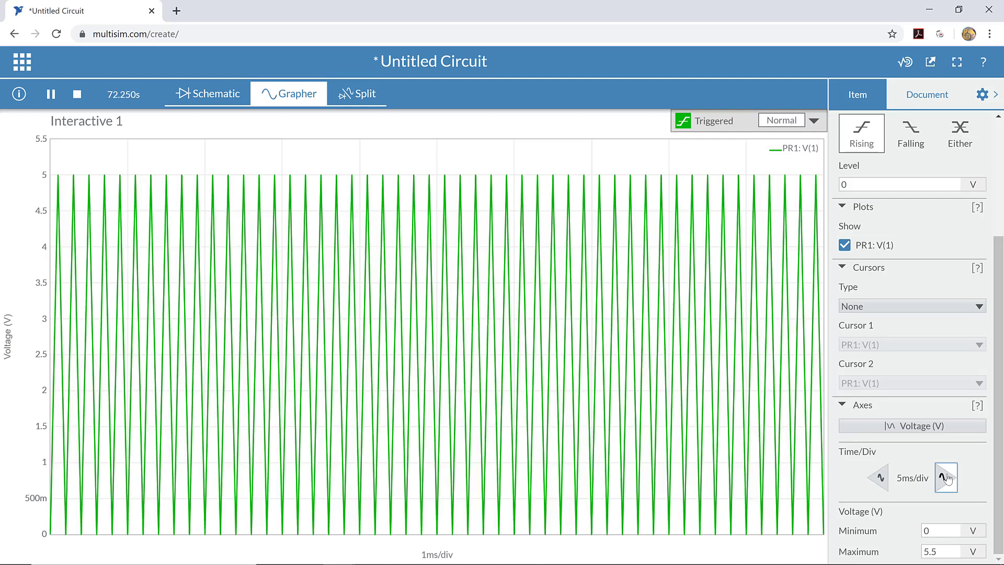
click(878, 477)
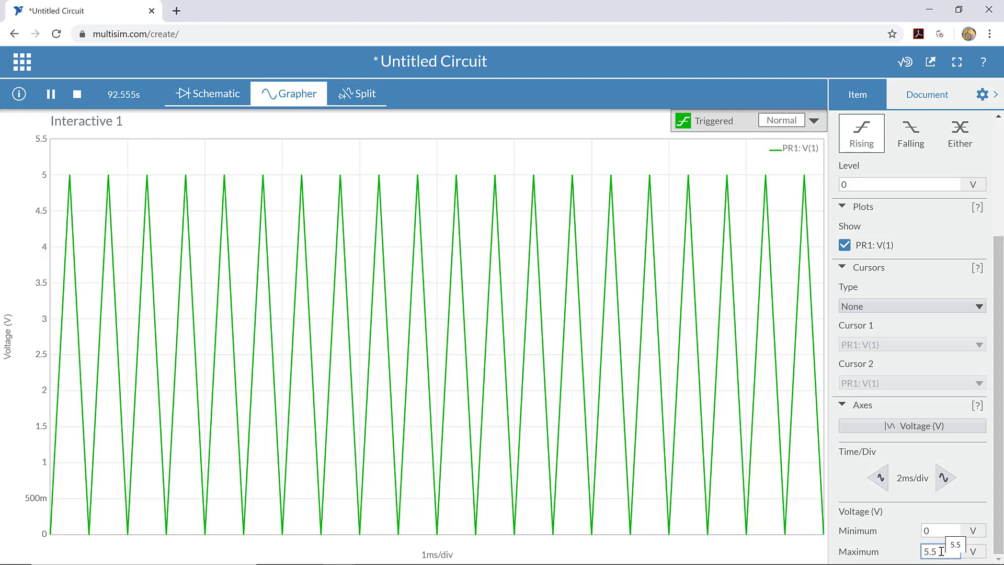
Step: Replace the voltage axis maximum of 5.5 with 10
double_click(940, 551)
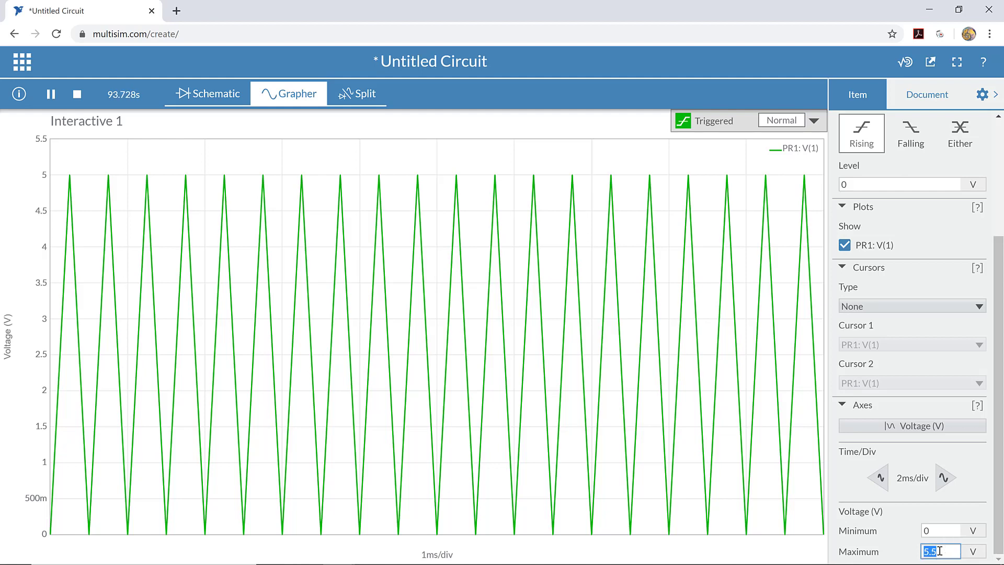
text(10)
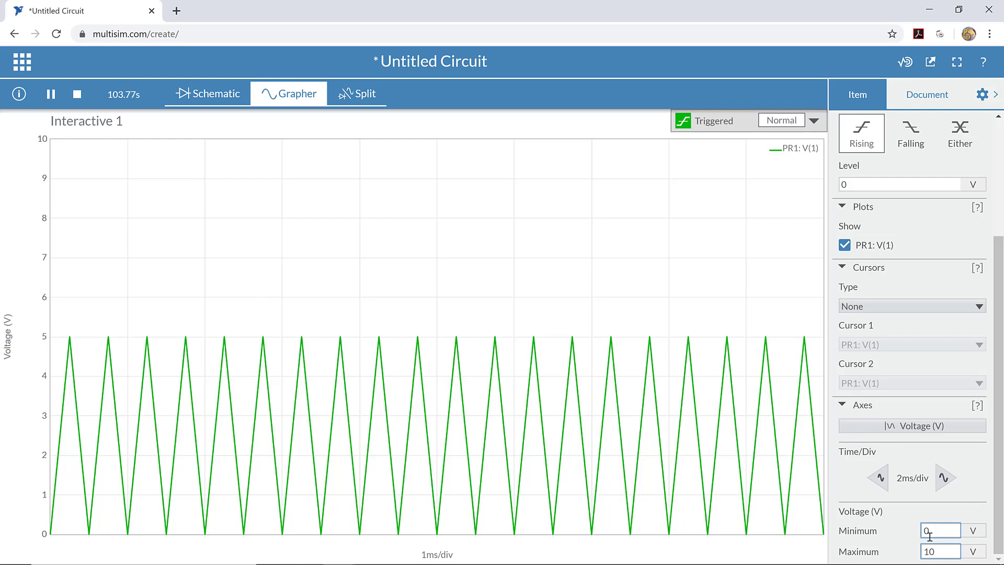
double_click(939, 550)
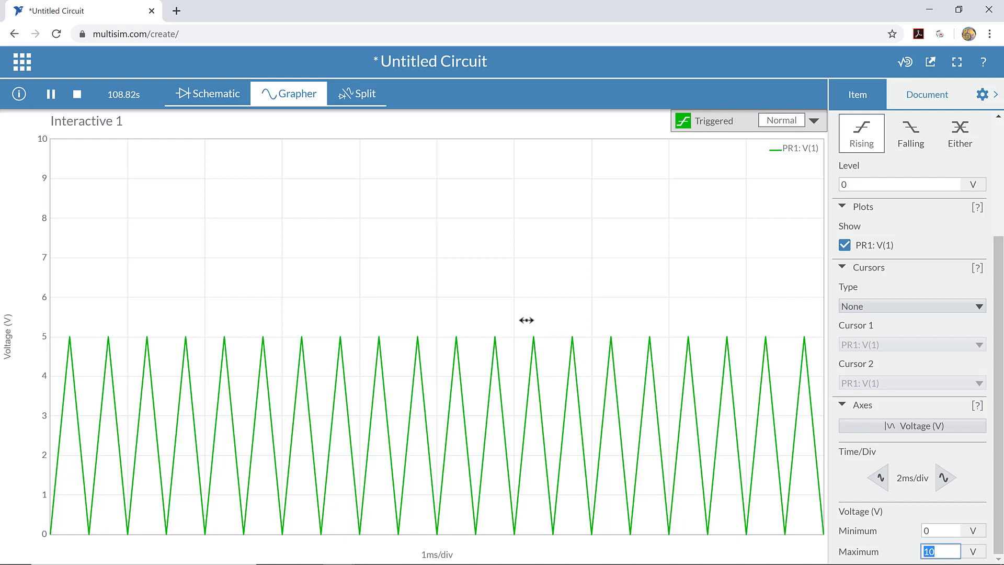
Step: Stop the simulation and enter 110 into the time axis minimum and maximum fields
click(78, 95)
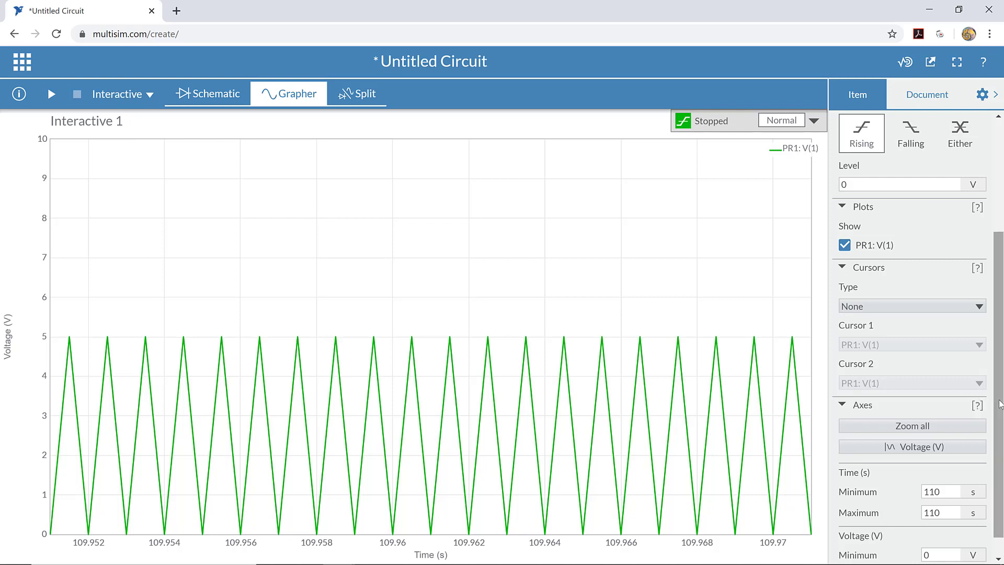
scroll(992, 405, down, 1)
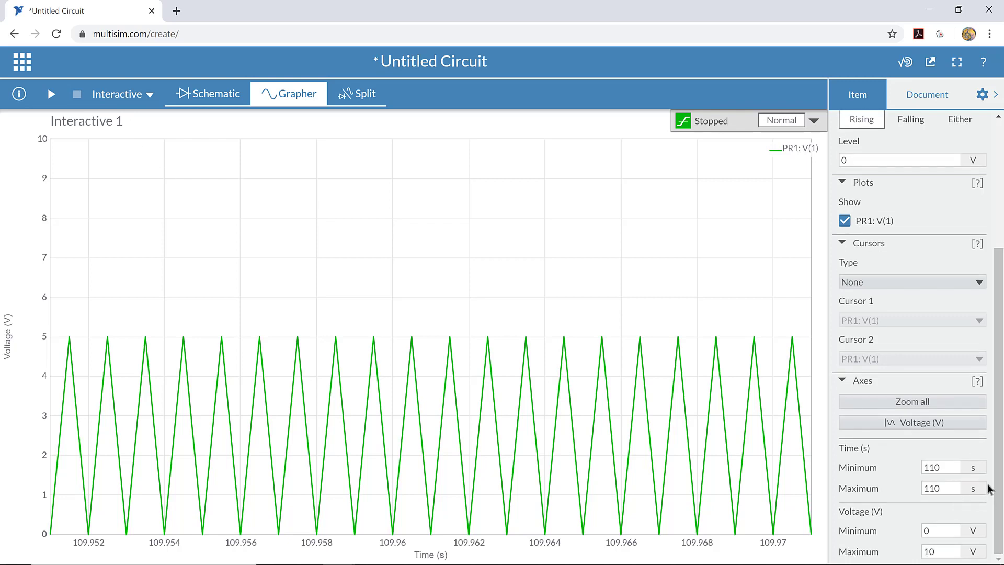
click(938, 531)
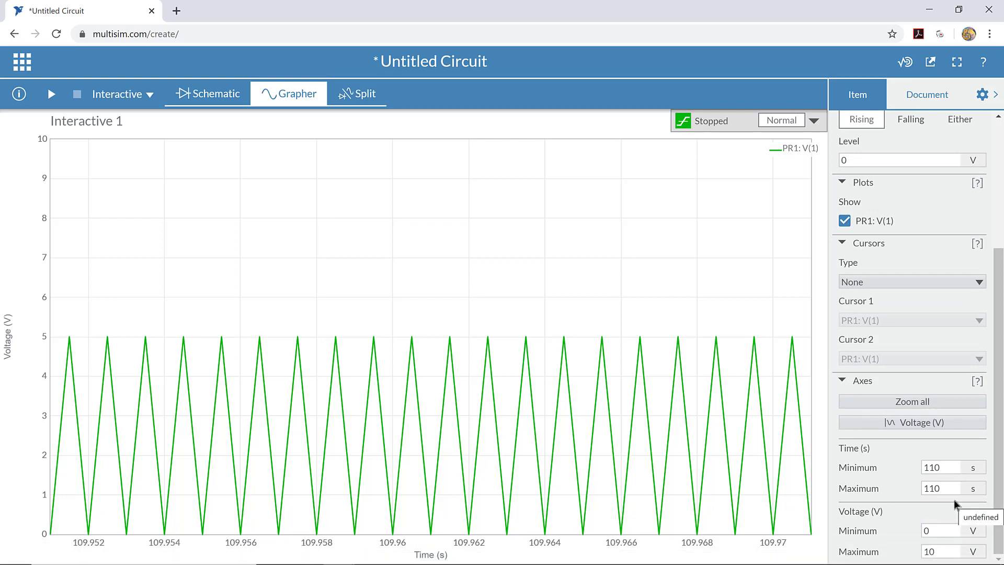
click(944, 468)
text(110)
click(944, 487)
text(110)
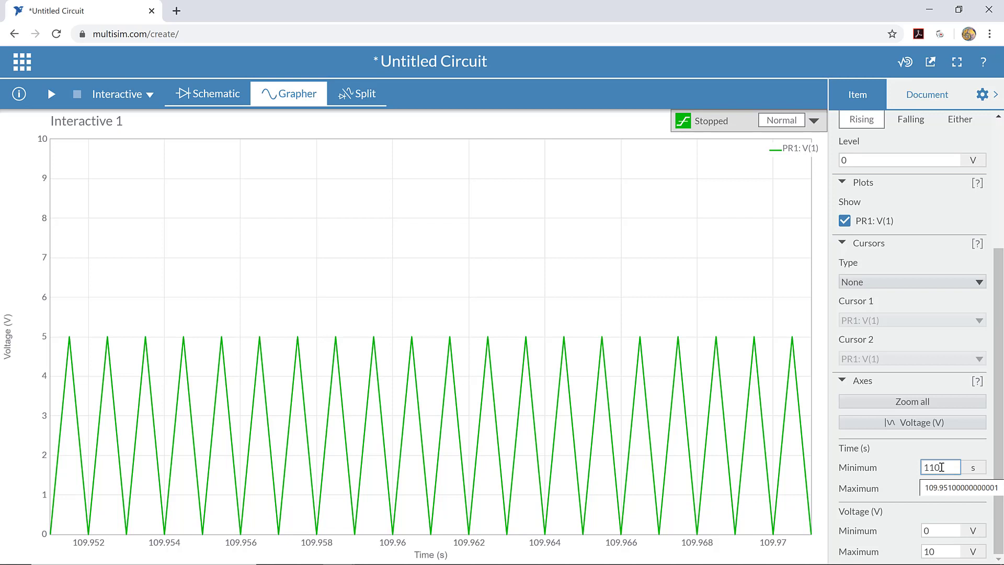
Step: Correct the time axis to run from 0 to 3m, applying each value
double_click(941, 467)
text(0)
key(Return)
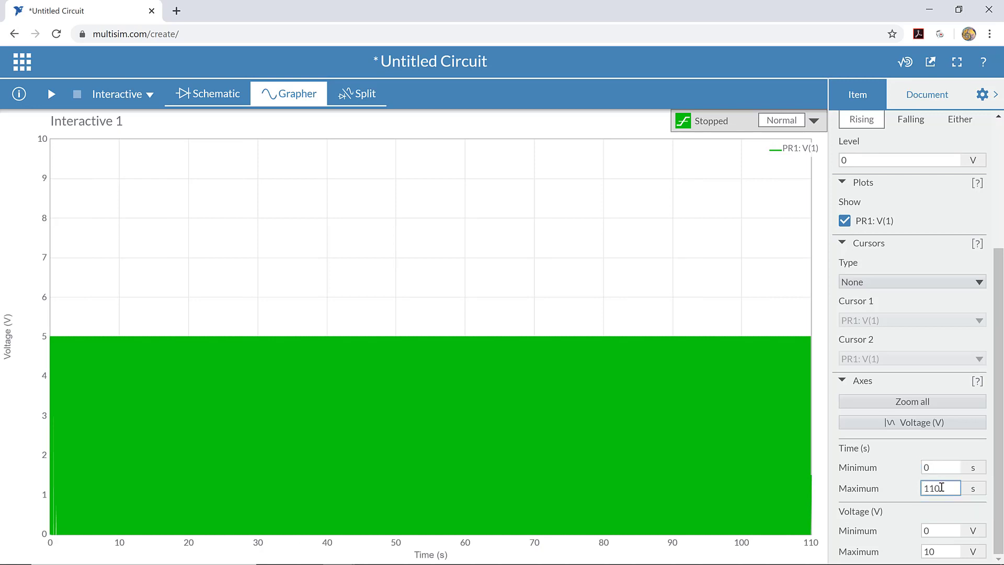
double_click(941, 486)
text(3ms)
key(Return)
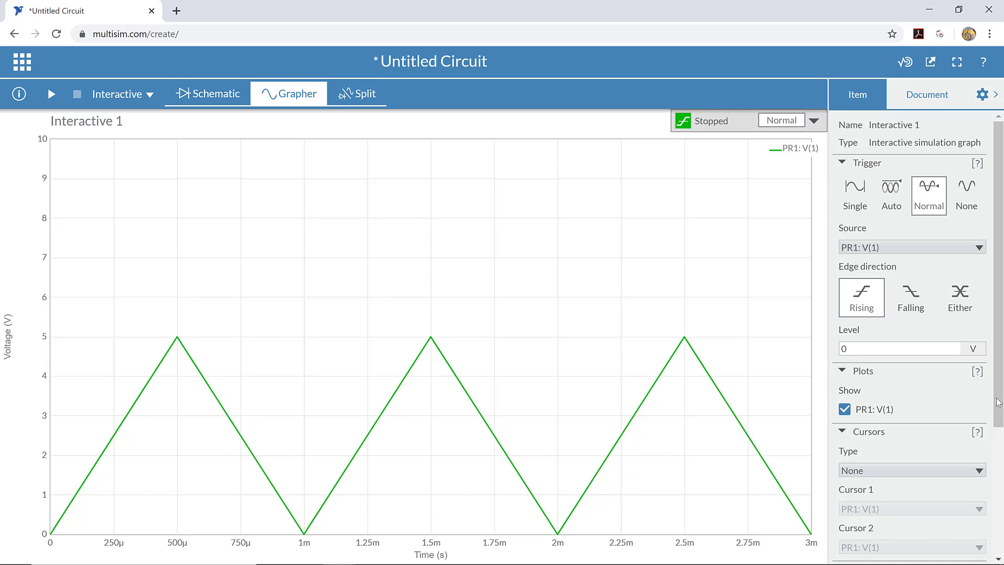
Step: Set the voltage axis minimum to -1 and maximum to 6
scroll(912, 334, down, 4)
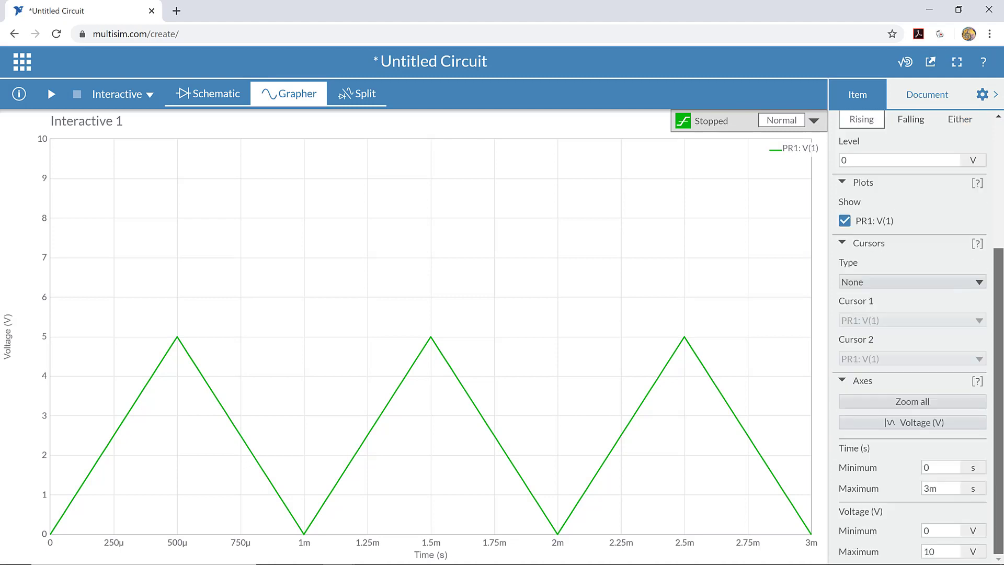
mouse_move(179, 350)
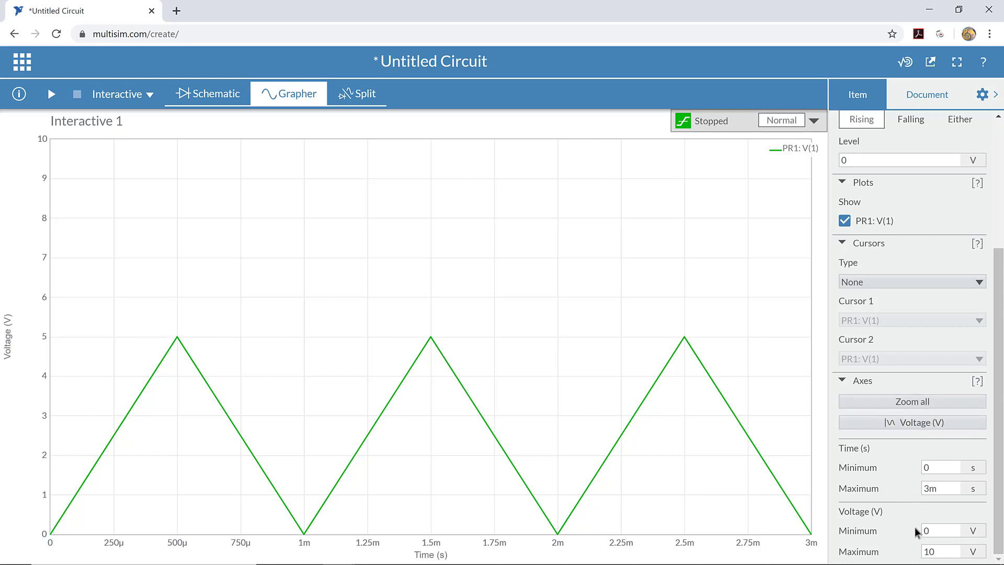
click(934, 529)
text(-1)
click(934, 549)
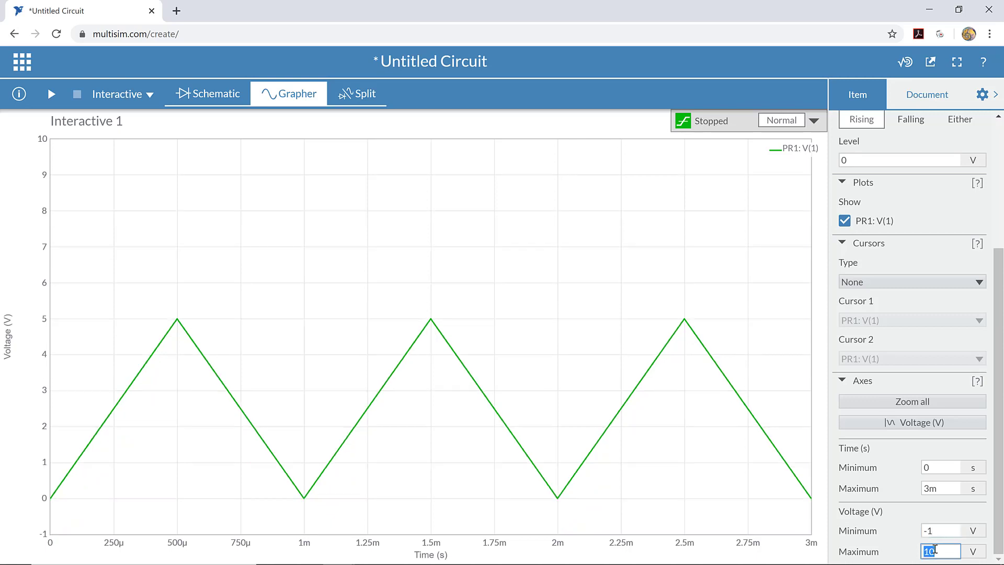
click(934, 548)
double_click(934, 549)
text(6)
key(Return)
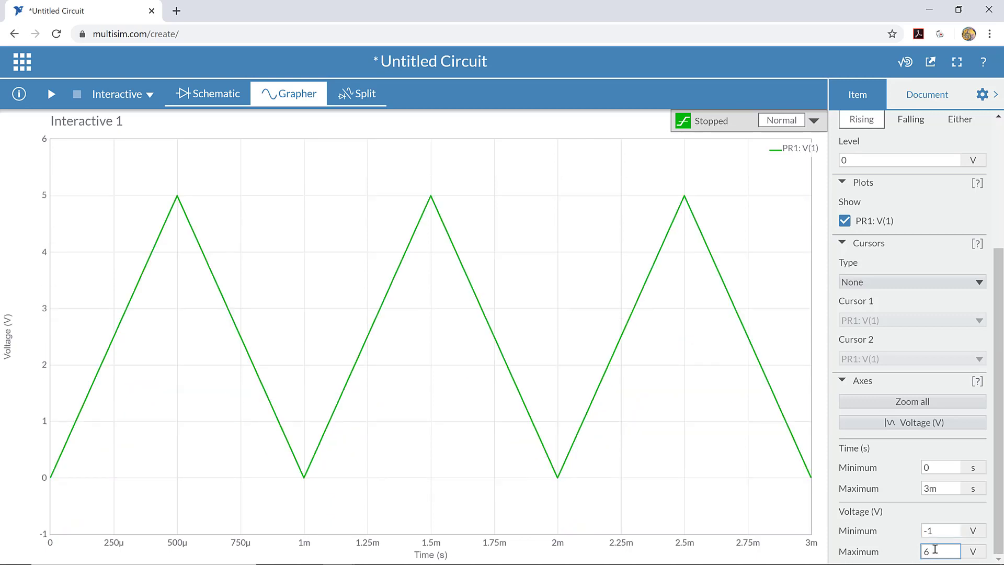
mouse_move(182, 208)
Step: Export the Grapher as 'Untitled Circuit-Grapher (3).png' (3200 x 2560) and view the downloaded image
click(928, 64)
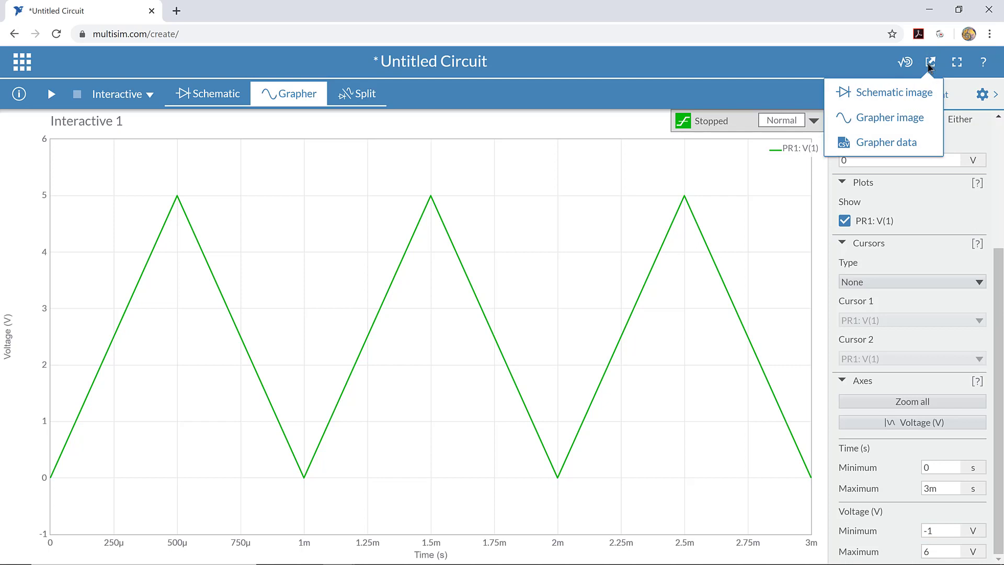
click(906, 123)
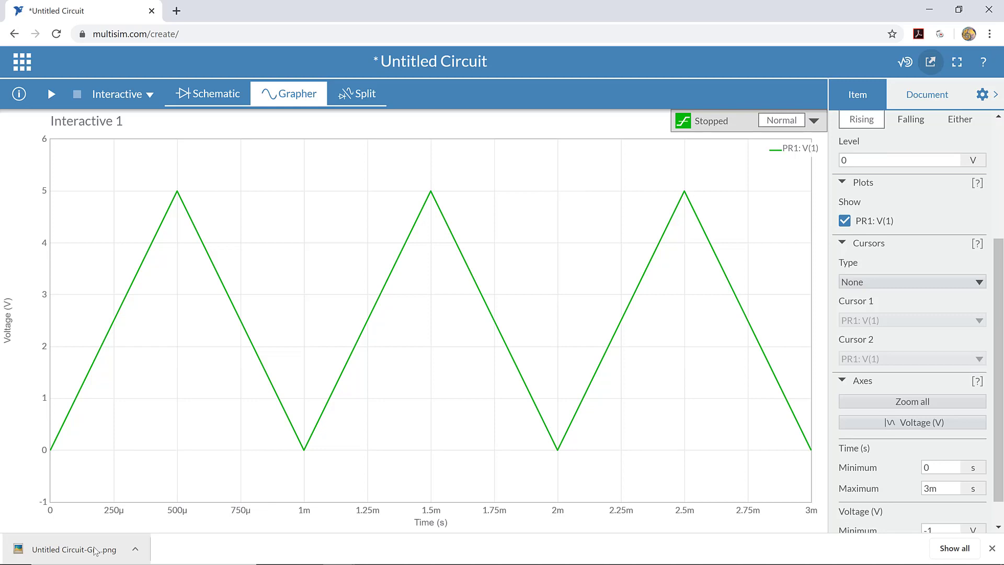
click(96, 550)
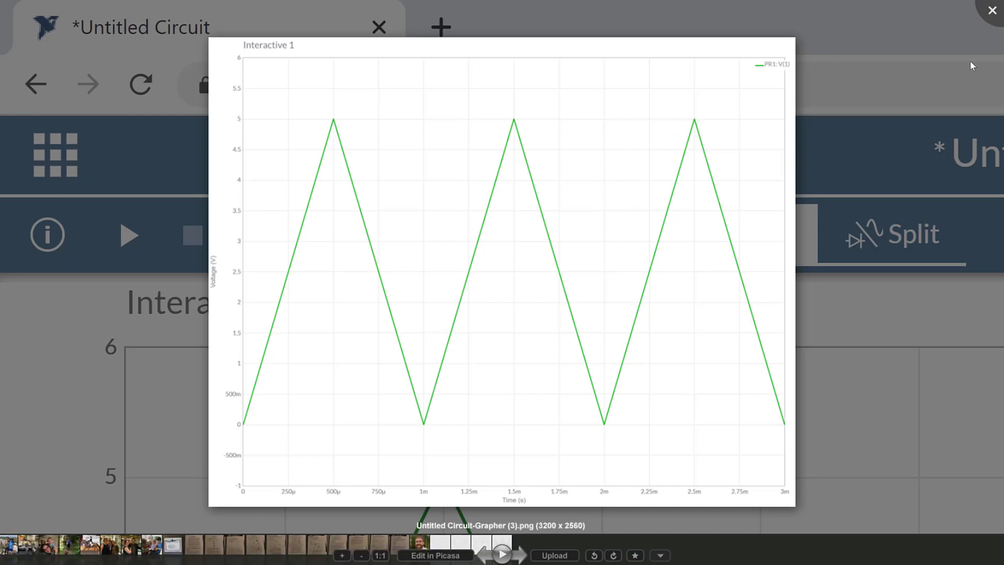
click(992, 11)
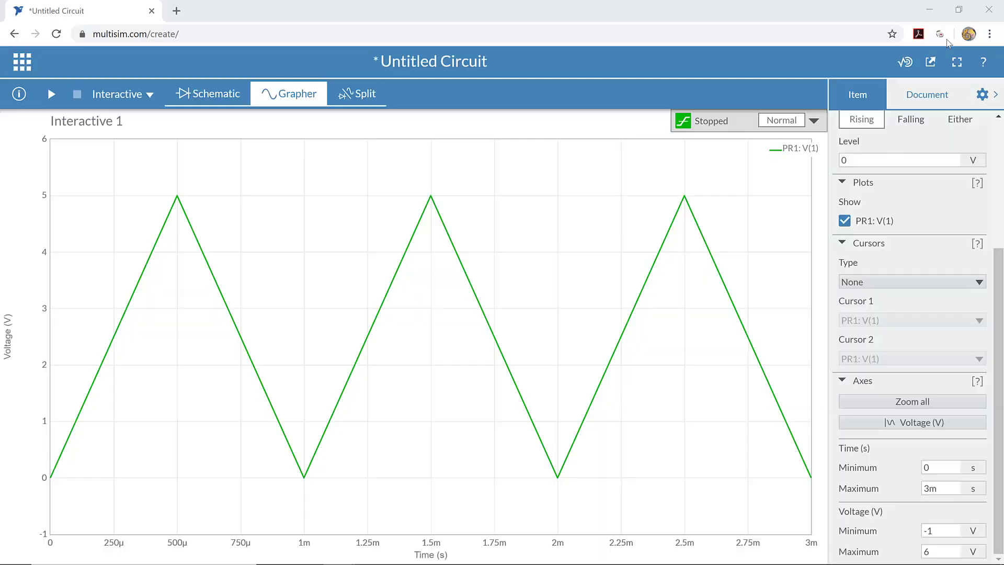